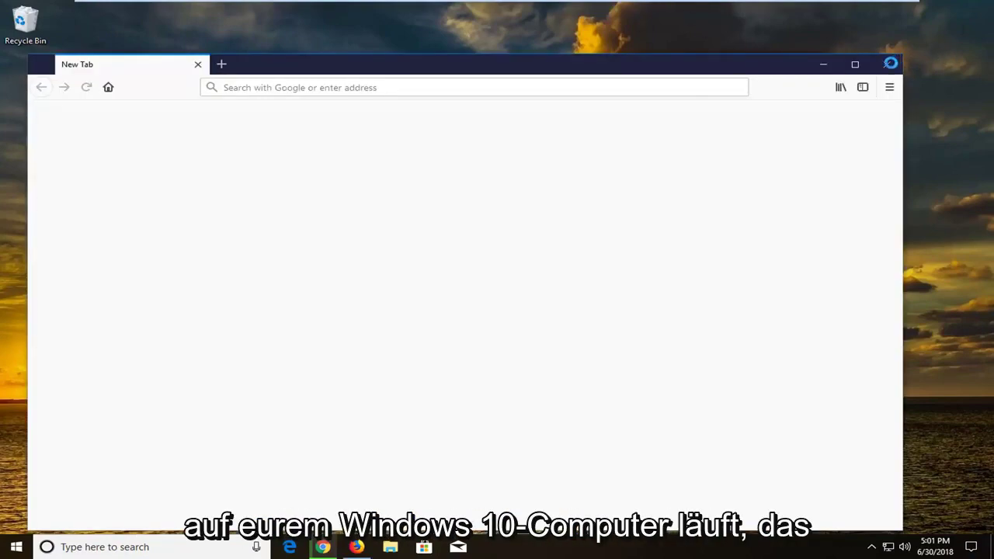
Close the empty Firefox window to reveal the Windows desktop.
left_click(888, 64)
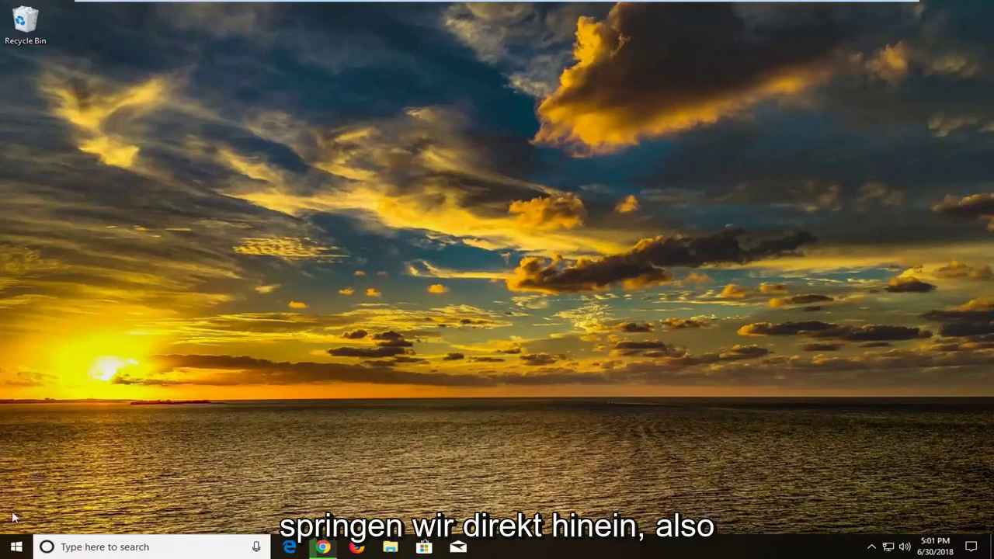
Search the Start menu for 'services' and launch the Services desktop app.
left_click(15, 547)
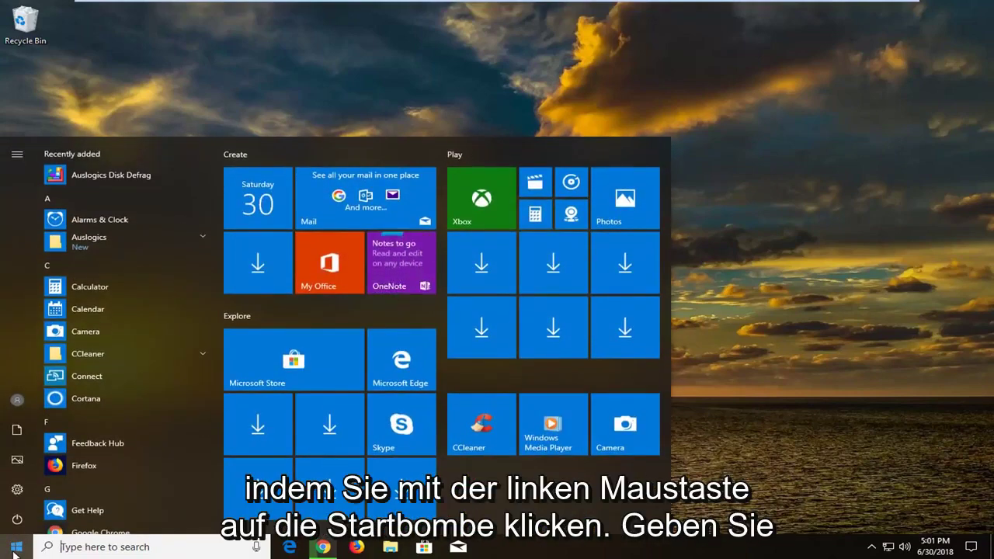
type("services")
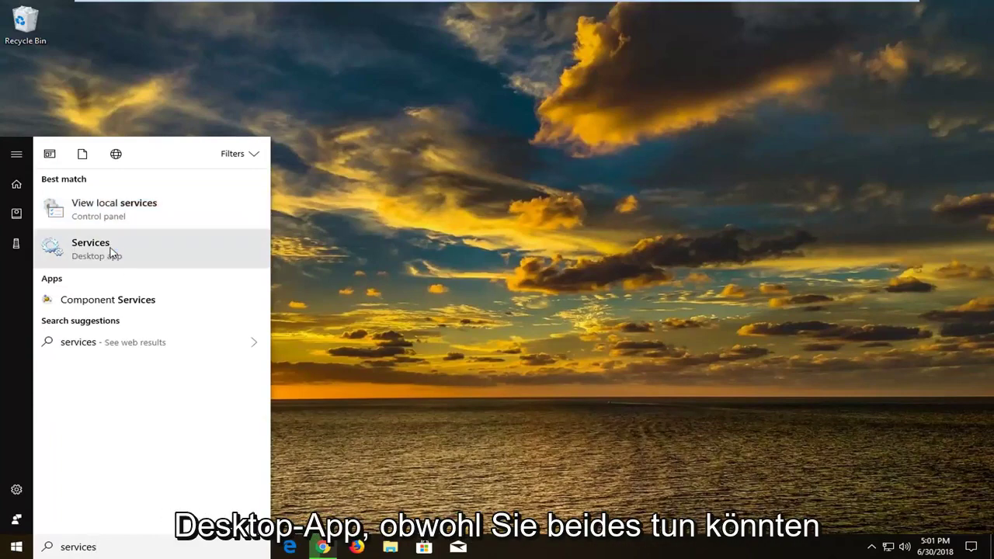
left_click(133, 260)
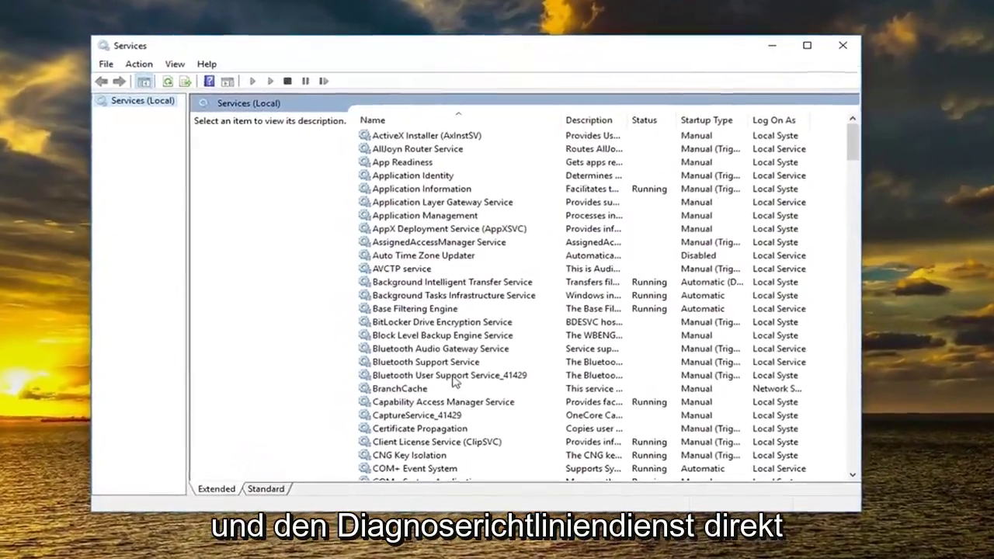
Set Diagnostic Policy Service startup type to Automatic, apply it, and close Services.
left_click(454, 379)
scroll(451, 388, "down", 9)
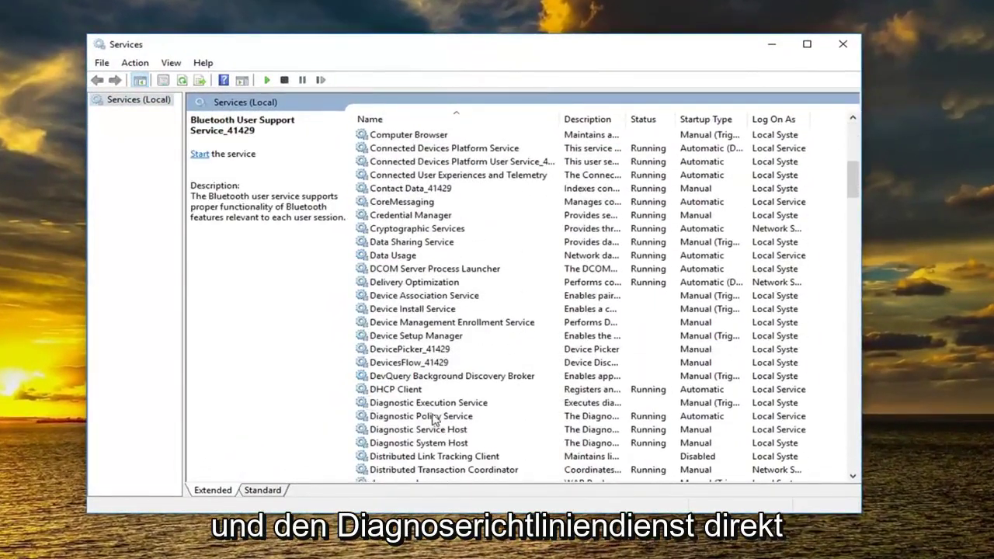
double_click(434, 420)
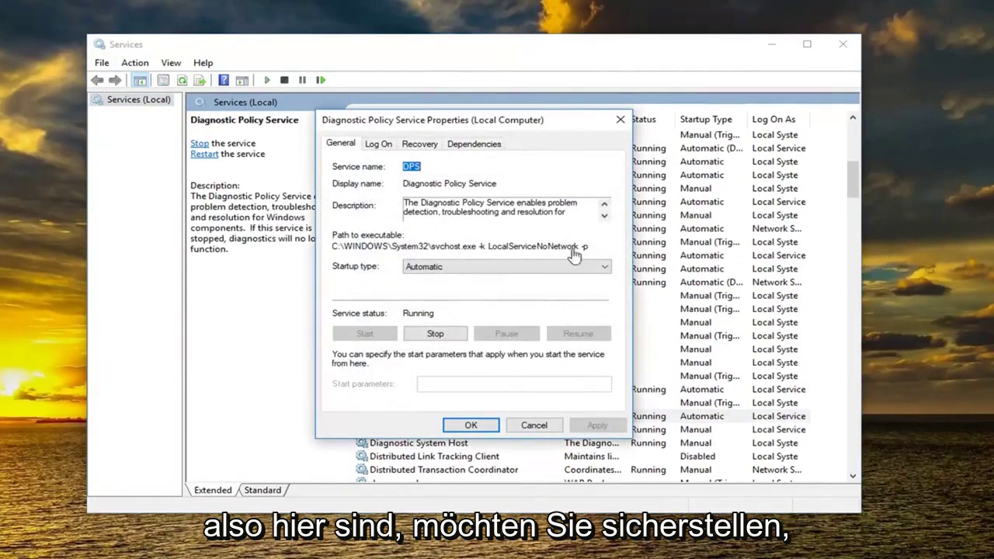
left_click(444, 267)
left_click(410, 292)
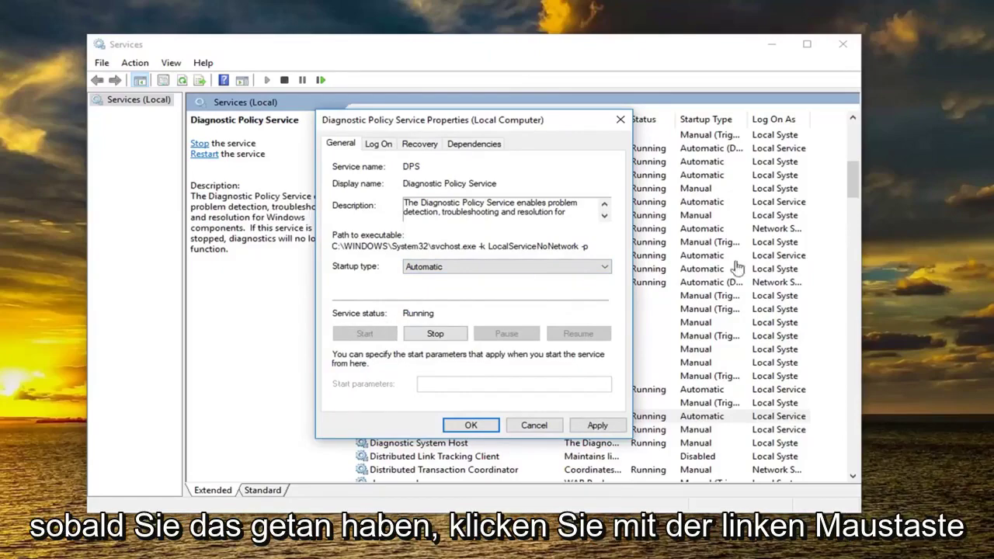
left_click(595, 425)
left_click(469, 426)
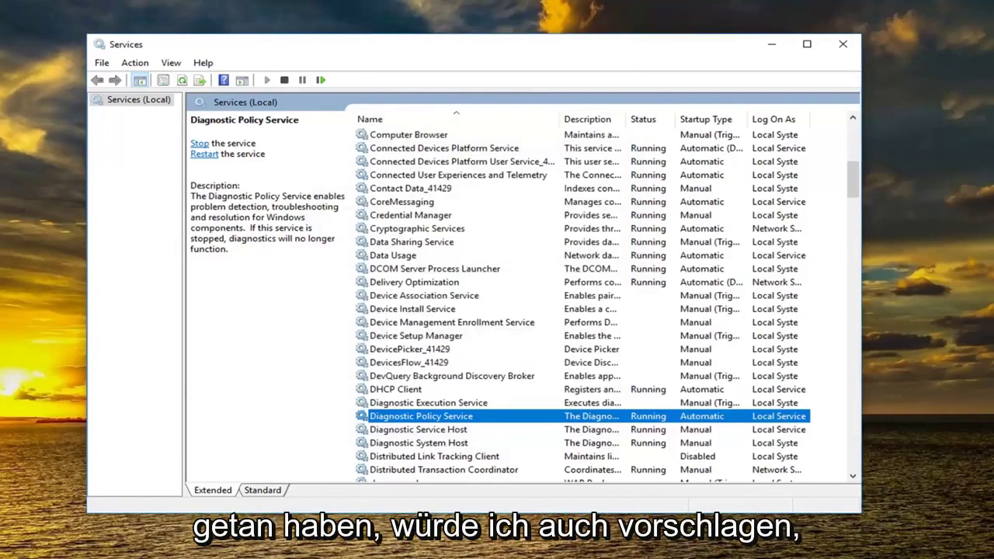
left_click(843, 43)
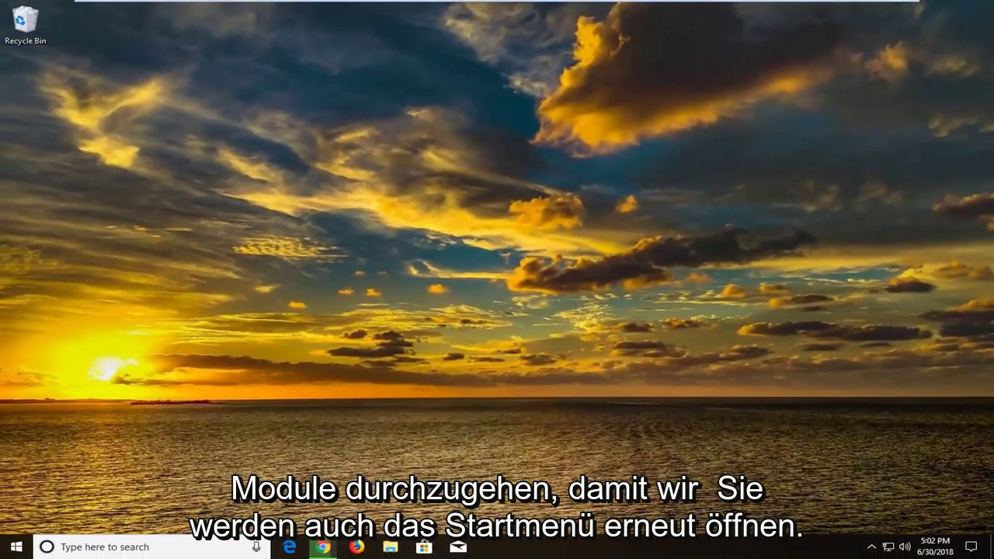
Run Command Prompt as administrator from a Start menu search for 'cmd'.
left_click(17, 548)
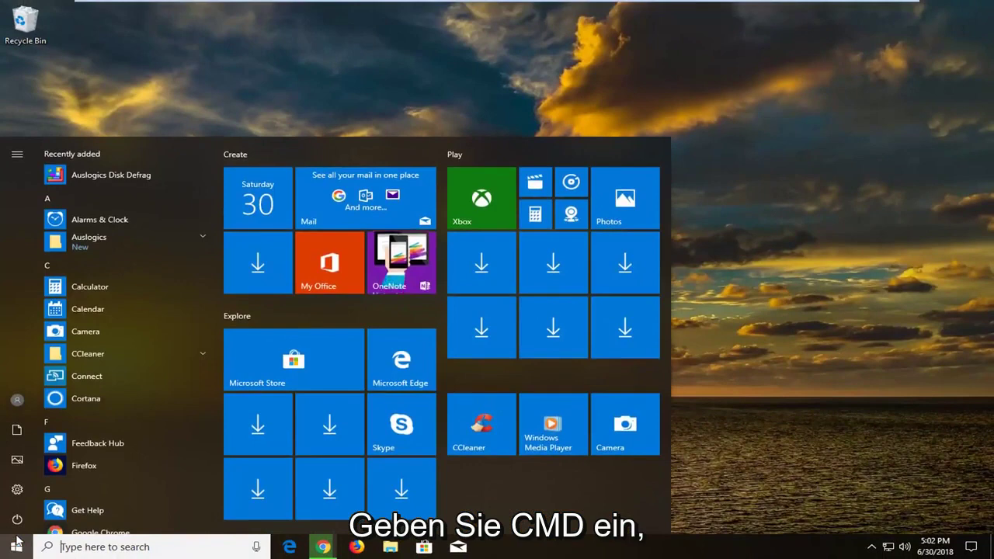
type("cmd")
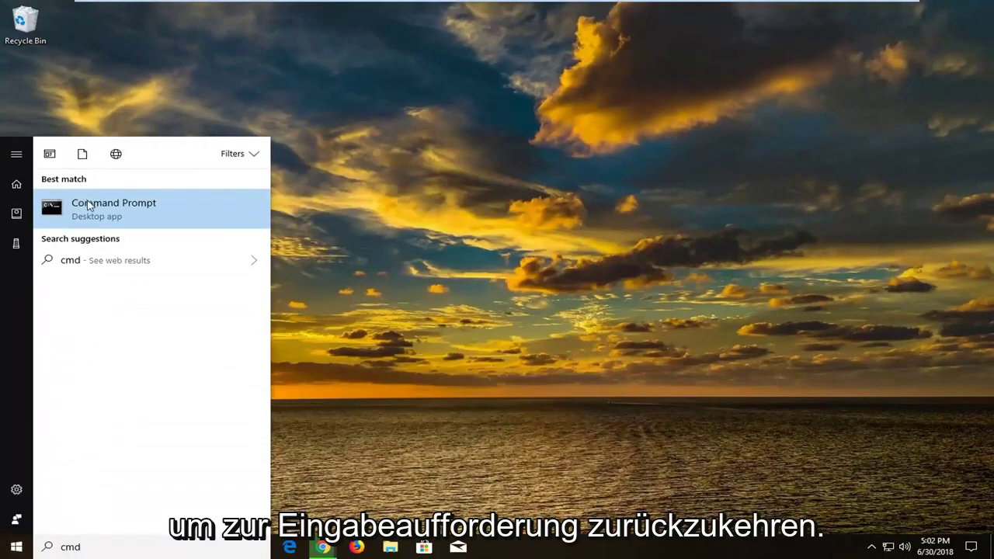
right_click(89, 208)
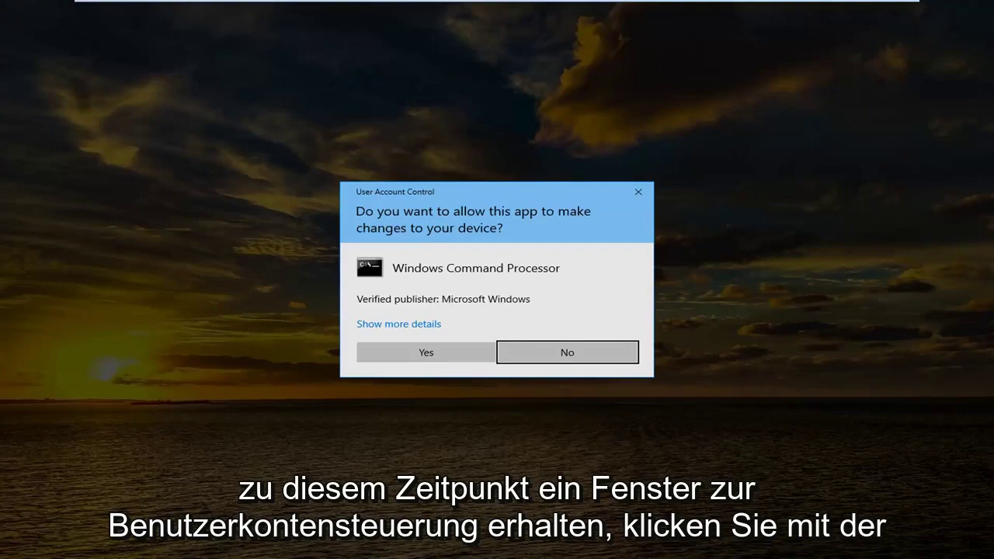
left_click(426, 350)
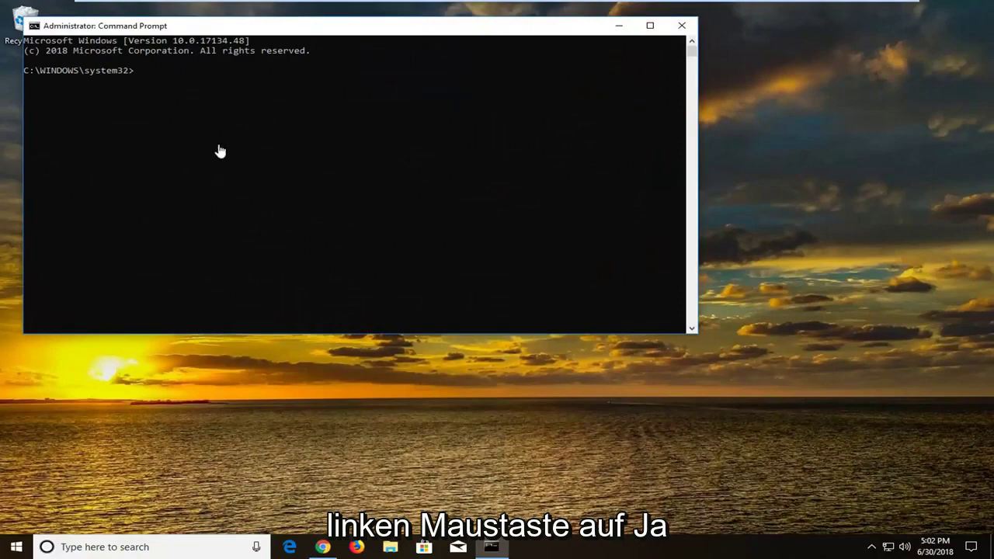
Paste and run 'net localgroup Administrators /add networkservice' in the elevated Command Prompt.
left_click_drag(198, 31, 269, 105)
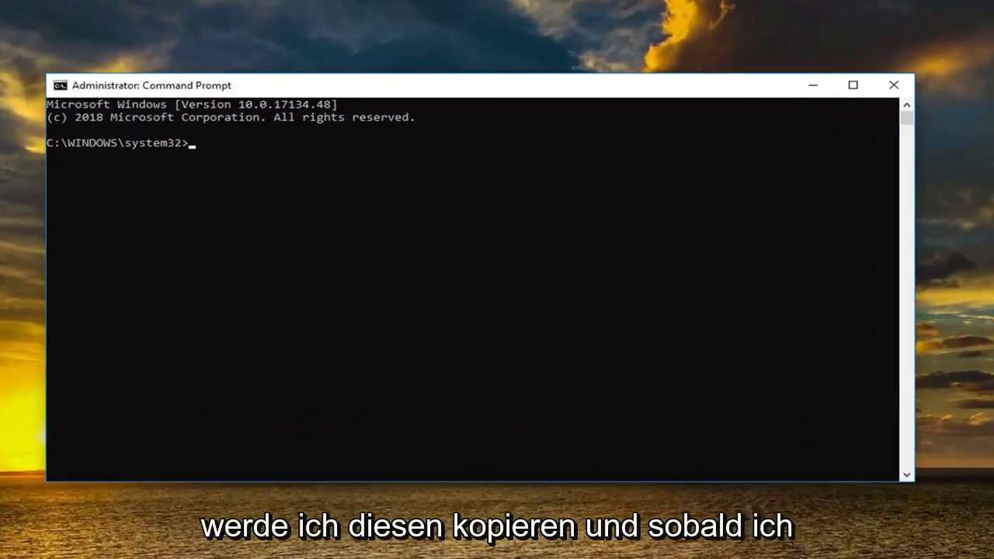
left_click_drag(454, 91, 533, 88)
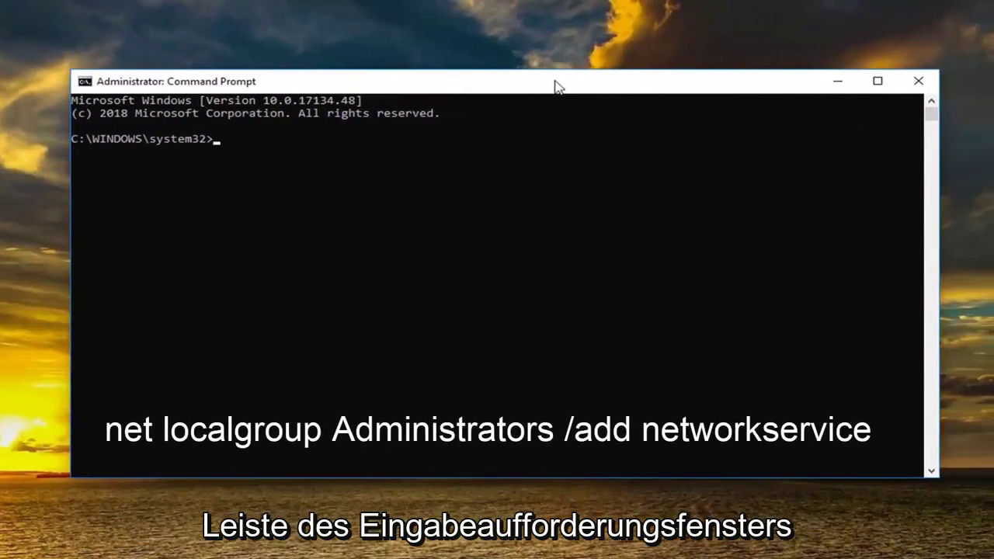
right_click(553, 87)
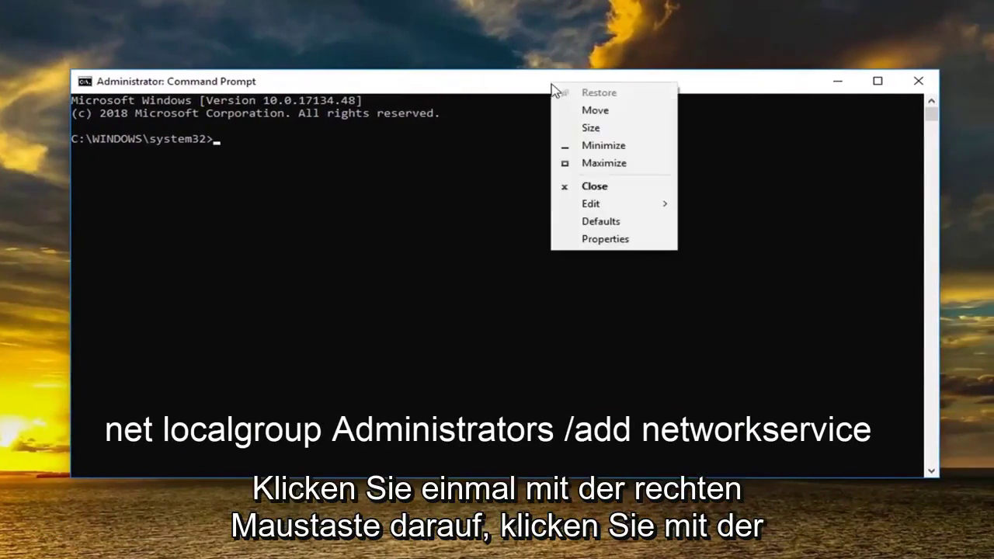
left_click(590, 208)
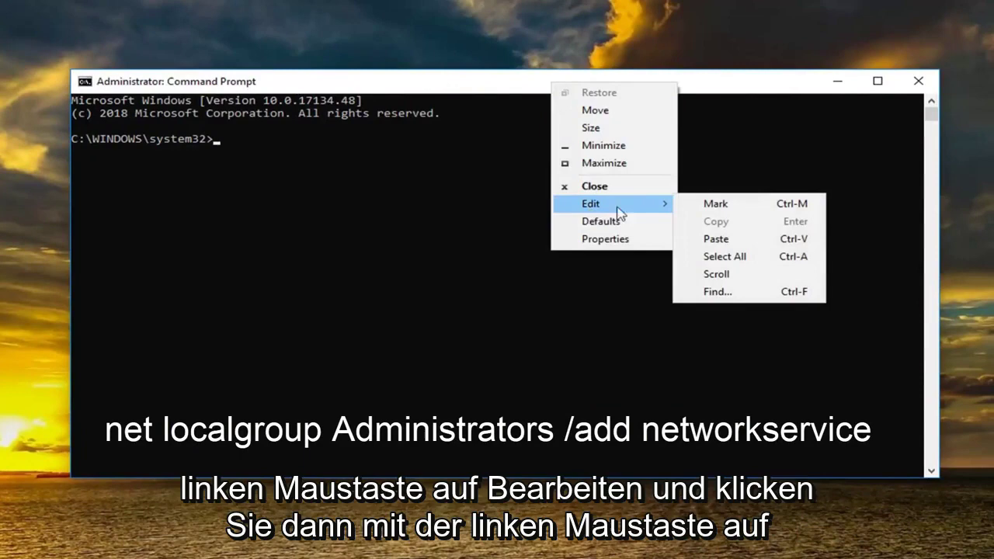
left_click(699, 239)
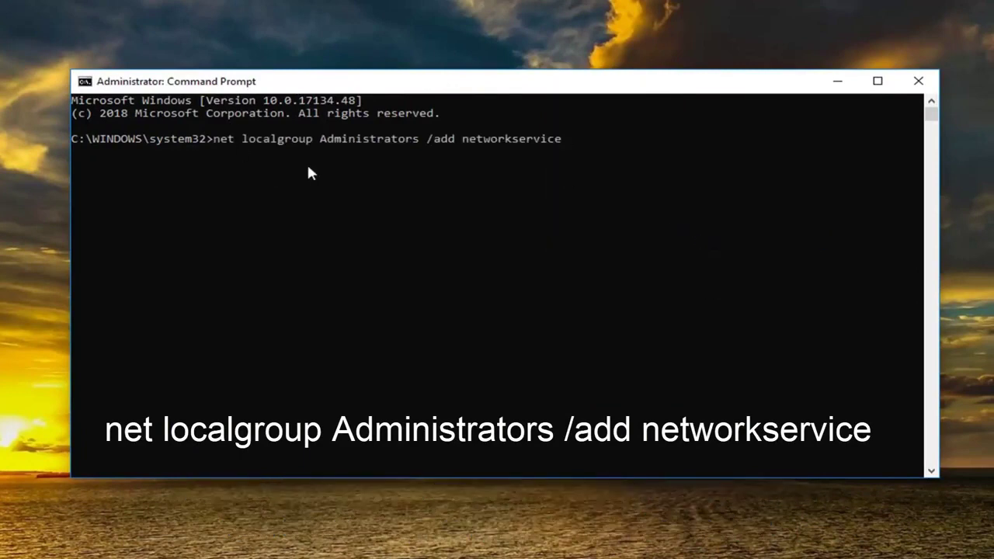
key("Return")
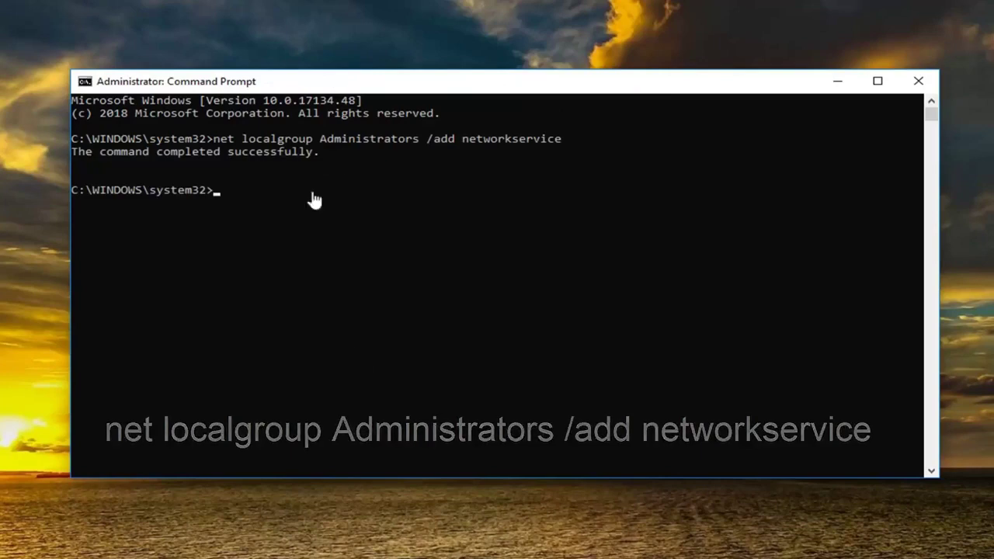
Paste and run 'net localgroup Administrators /add localservice' in Command Prompt.
right_click(525, 84)
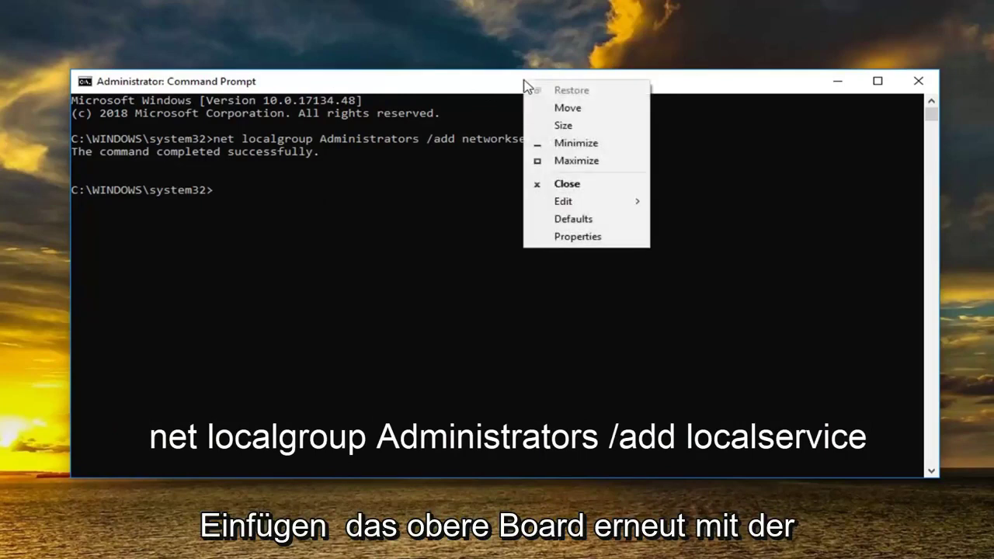
mouse_move(567, 203)
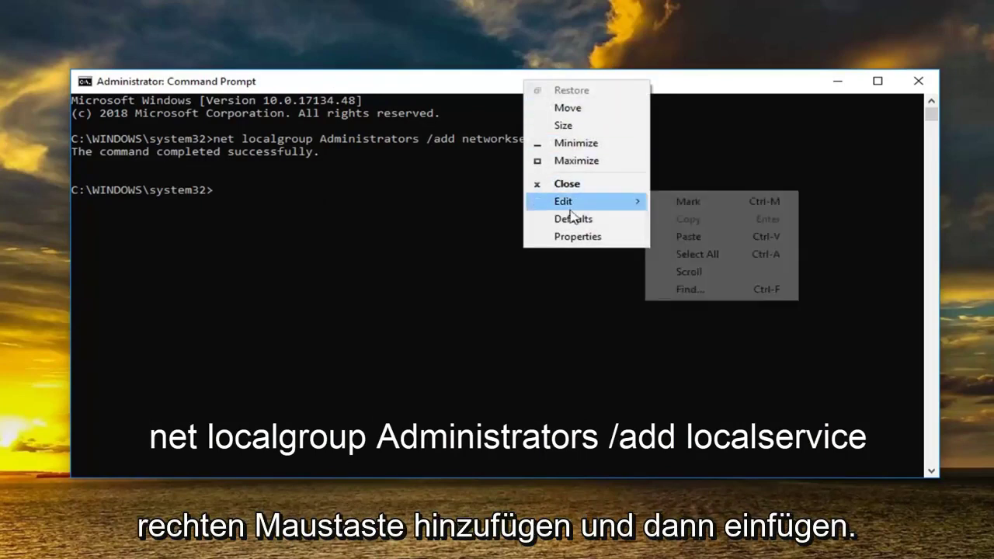
left_click(700, 239)
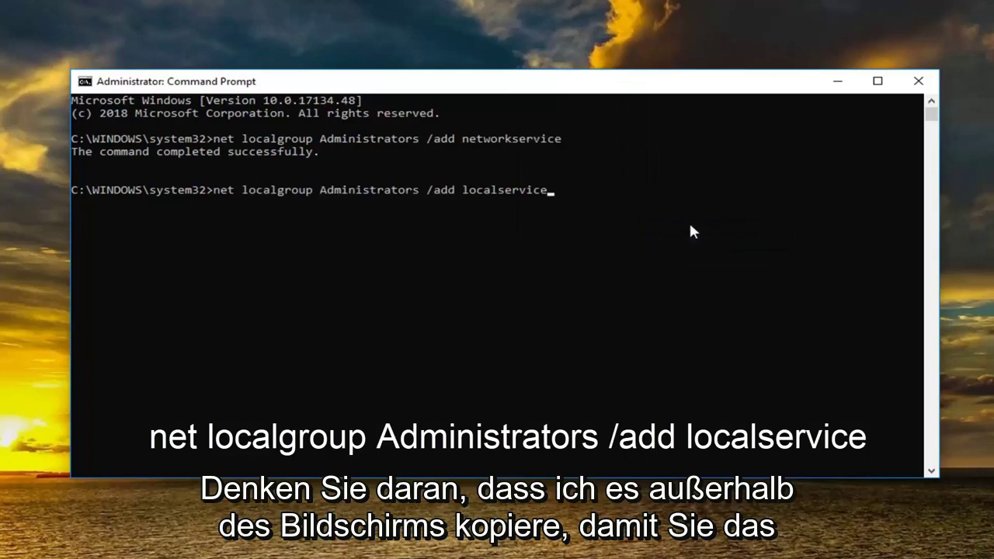
key("Return")
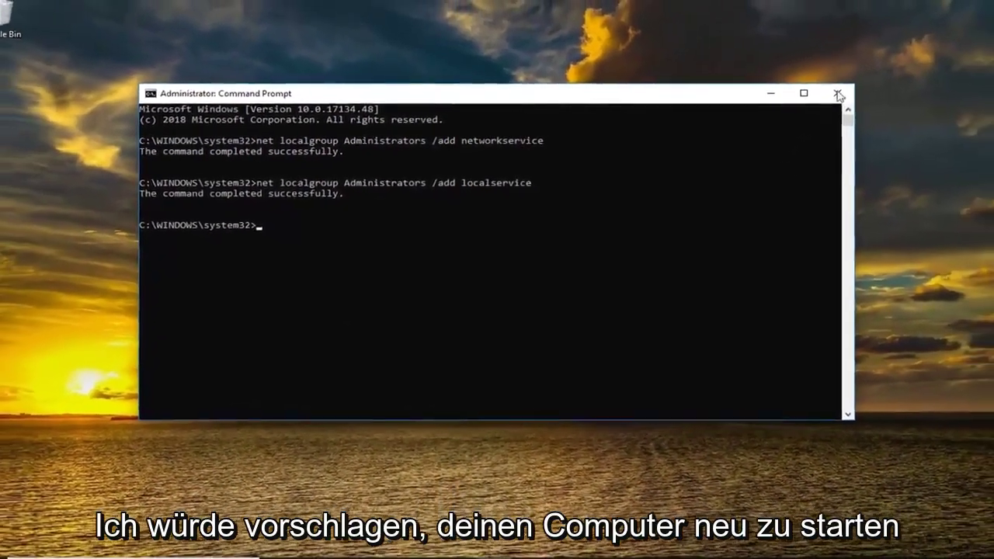
Close Command Prompt and launch Device Manager via a Start search for 'device manager'.
left_click(859, 92)
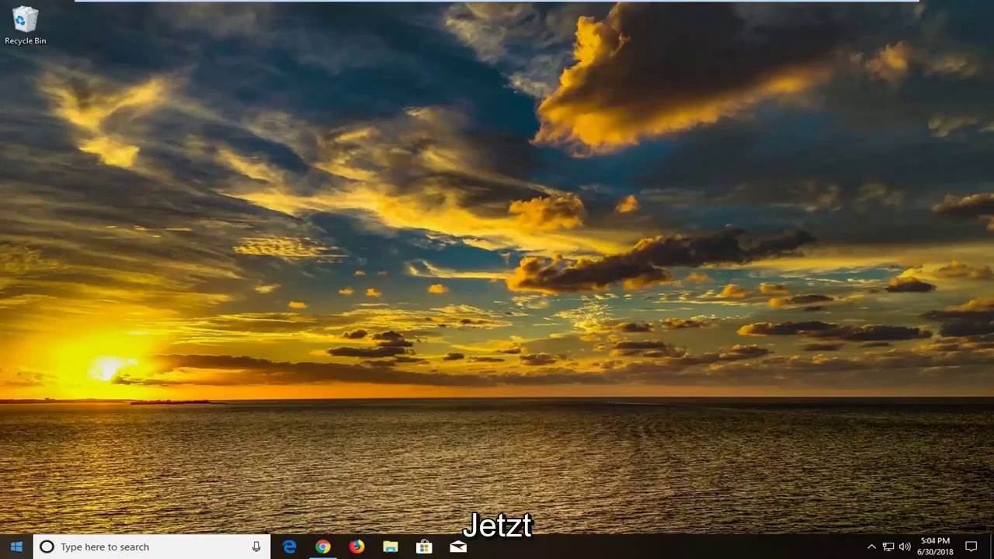
left_click(17, 549)
type("device manager")
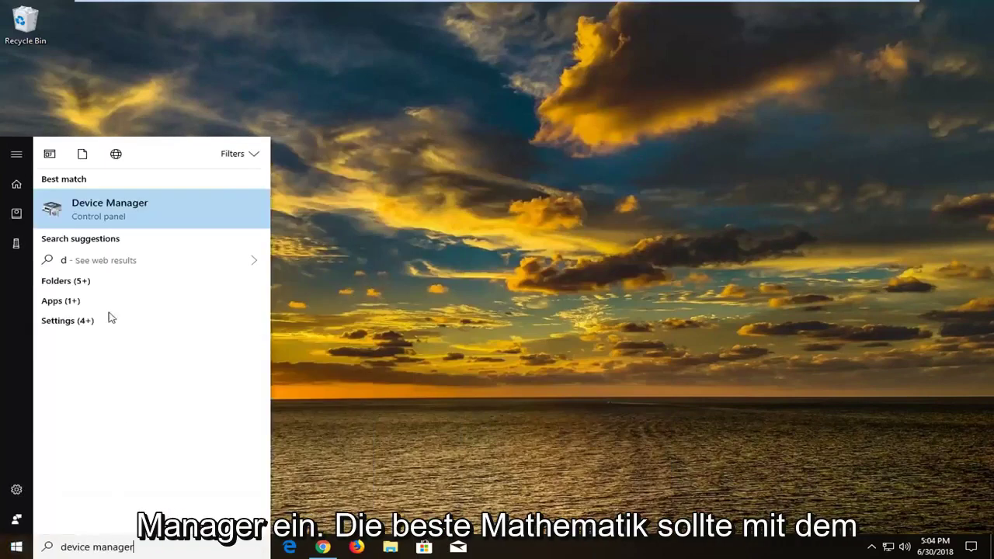
left_click(132, 213)
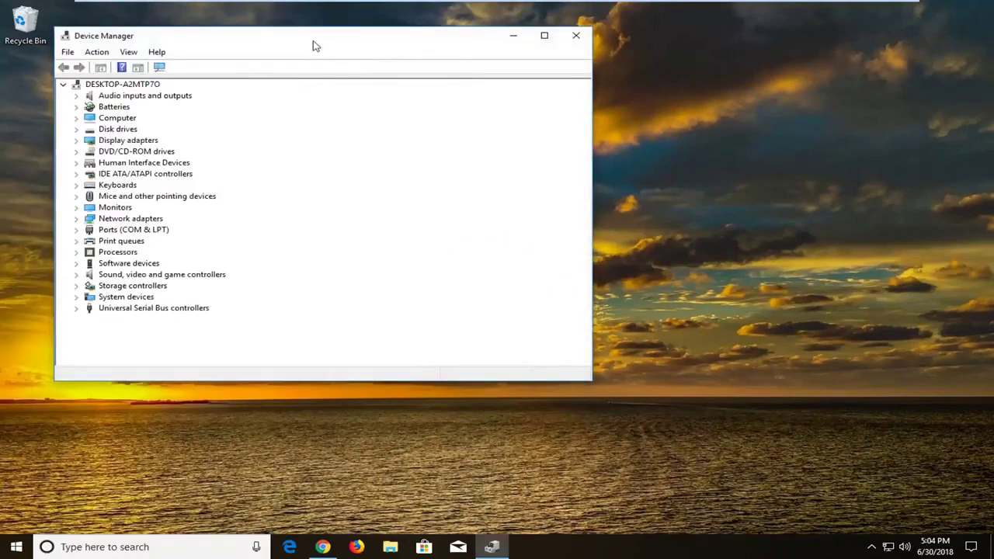
Uninstall the Intel(R) 82574L Gigabit Network Connection under Network adapters.
left_click_drag(313, 45, 476, 80)
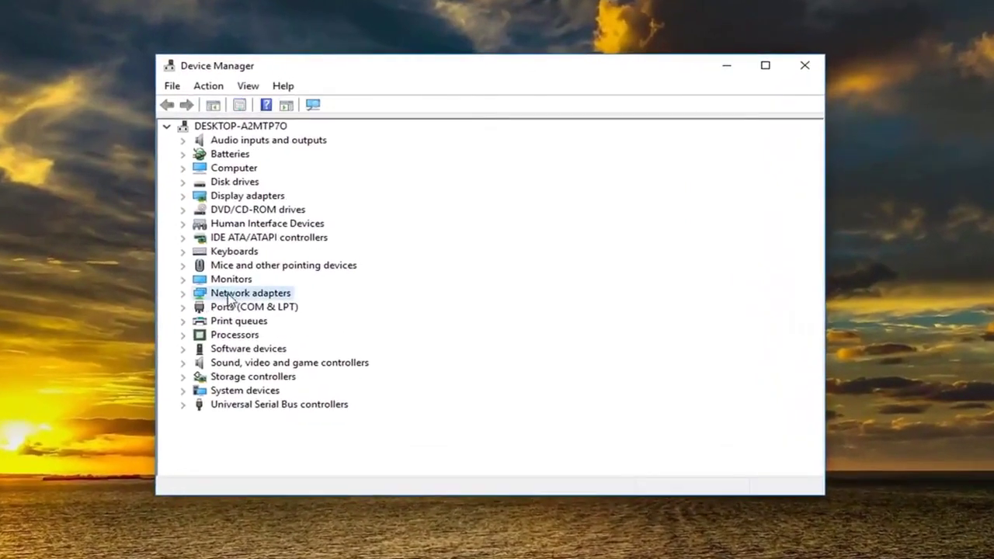
double_click(233, 298)
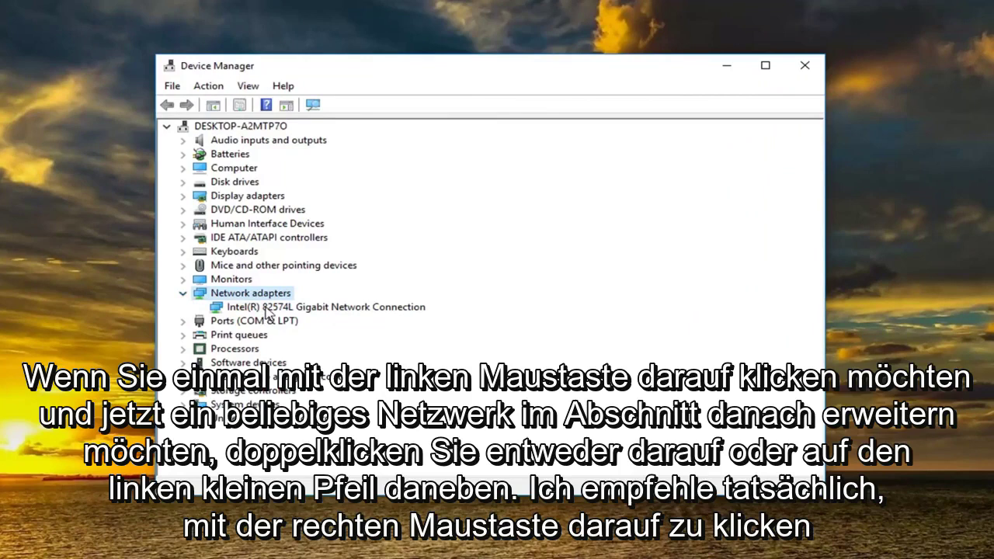
right_click(266, 312)
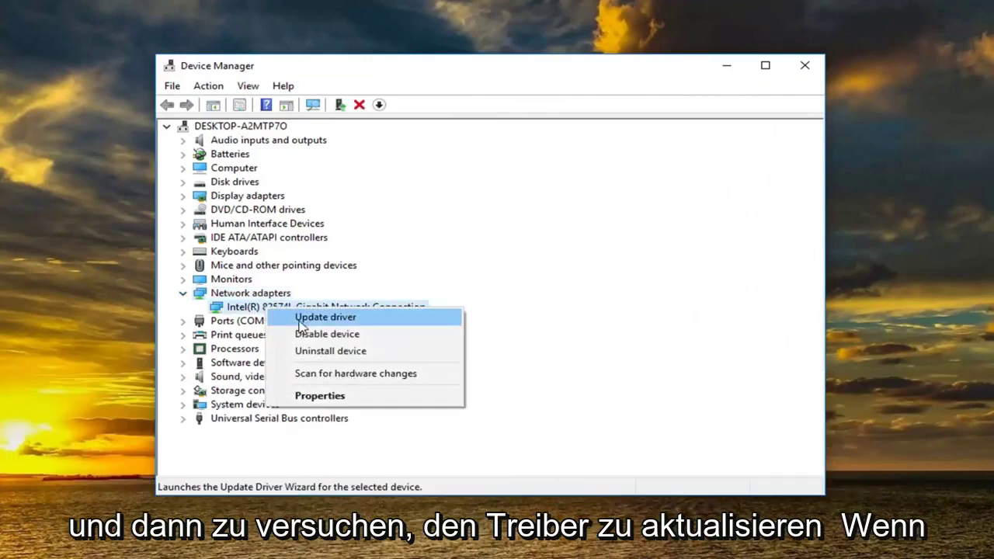
left_click(329, 351)
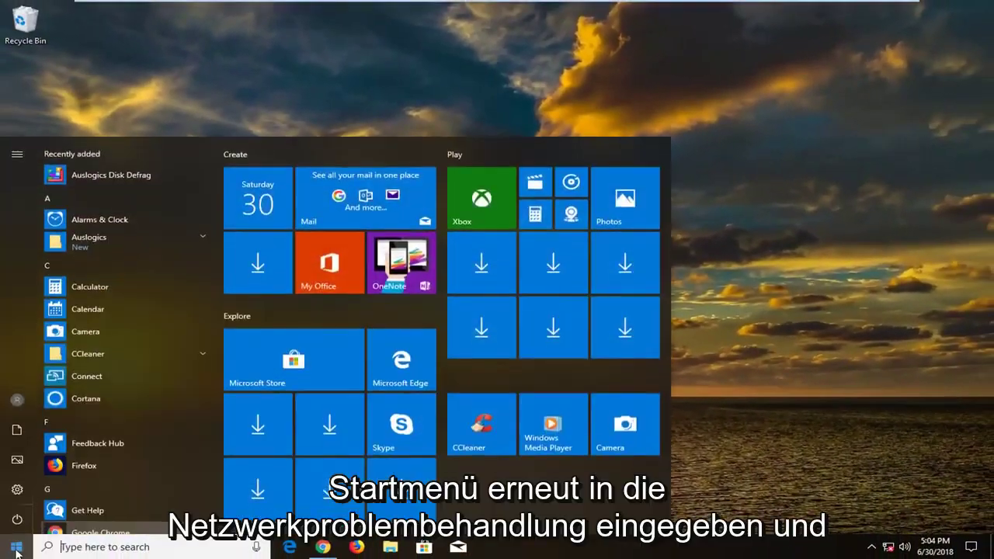
Launch 'Identify and repair network problems' from a 'network troublesh' search, then cancel it.
type("n")
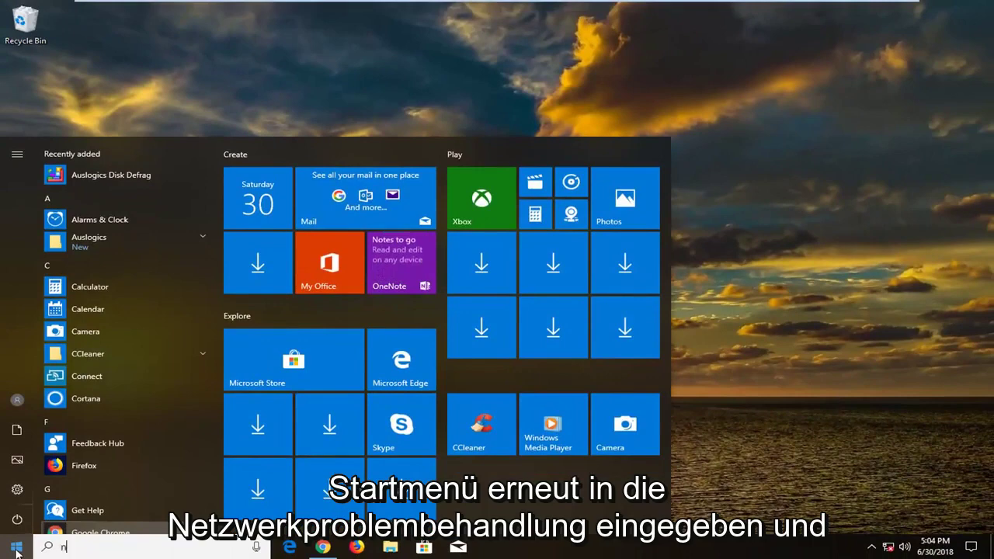
type("etwork troublesh")
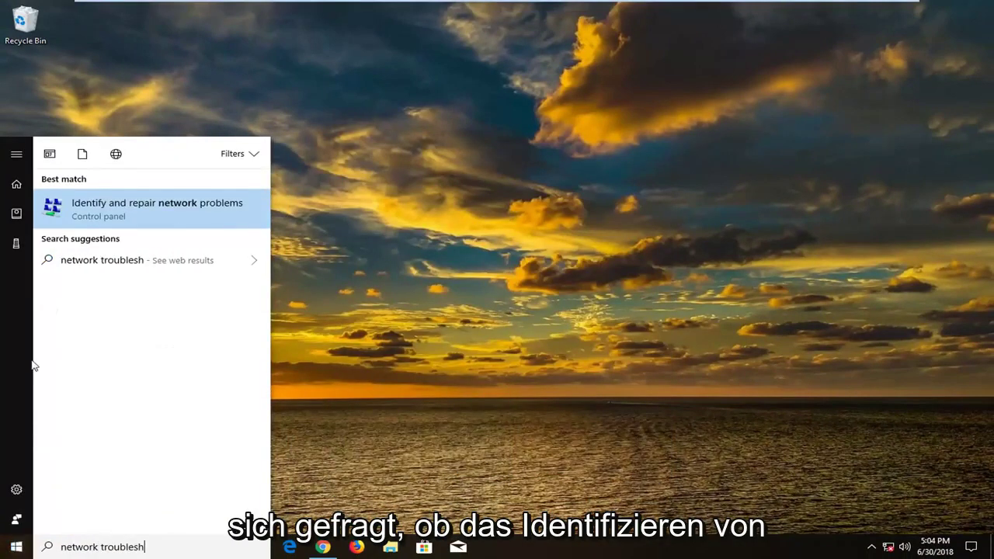
left_click(156, 208)
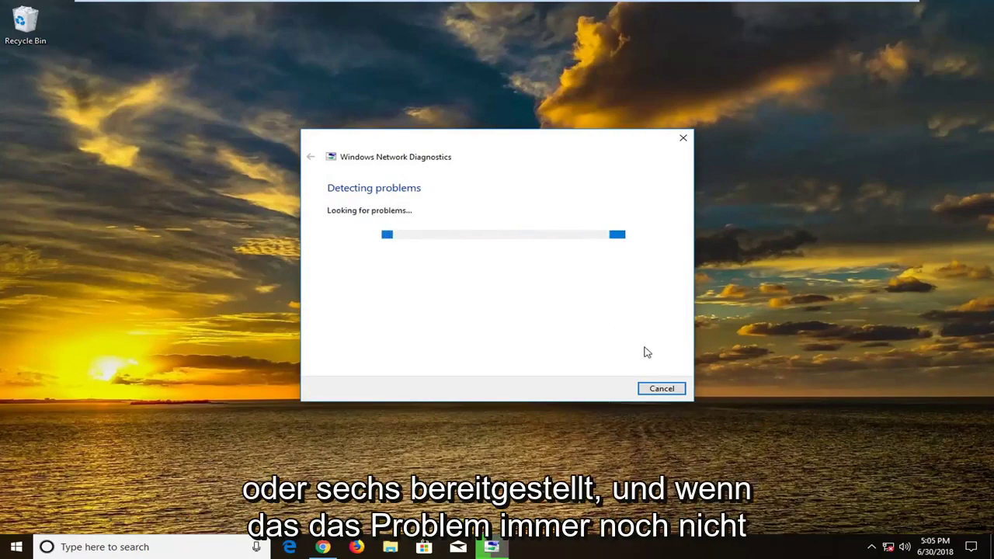
left_click(667, 388)
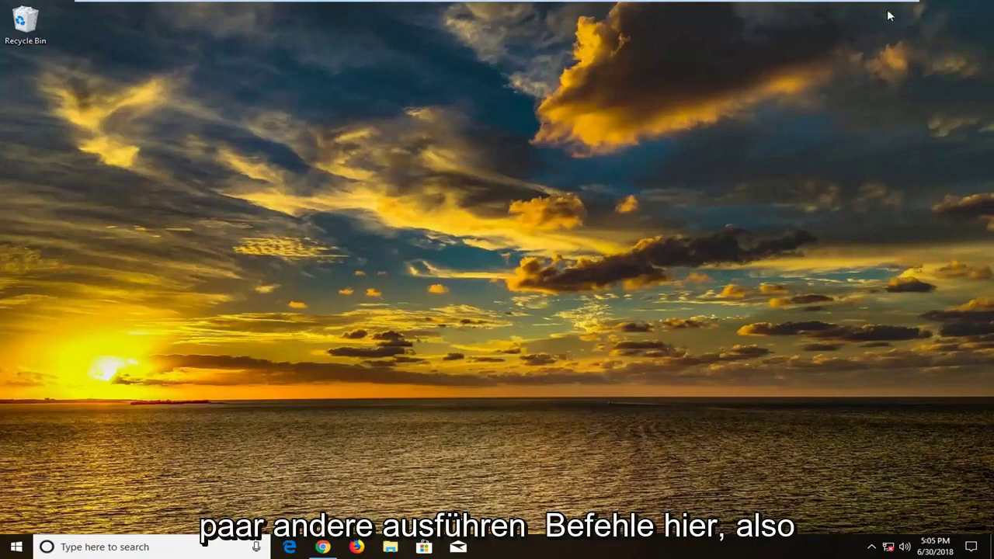
Open an elevated Command Prompt from a 'cmd' Start search, approving the UAC prompt.
left_click(11, 548)
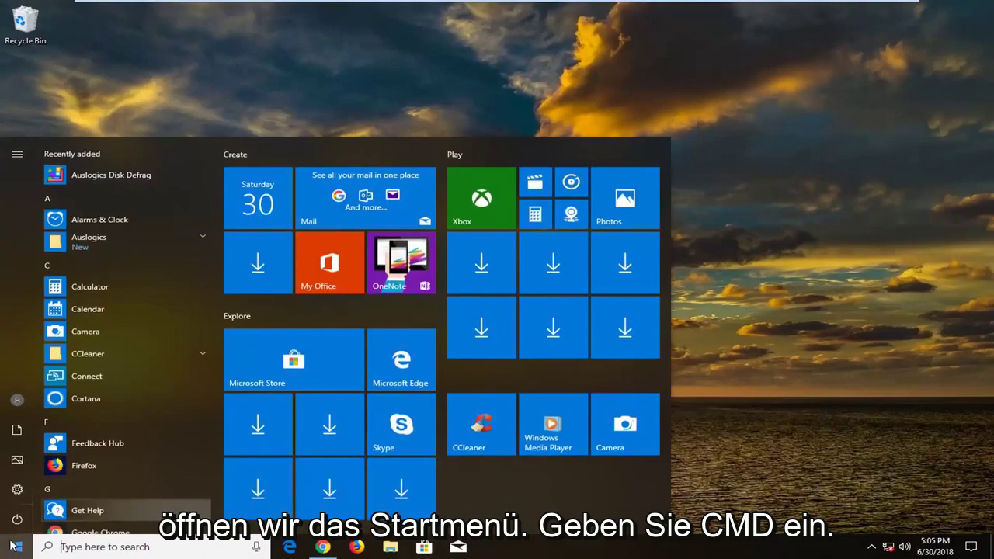
type("cmd")
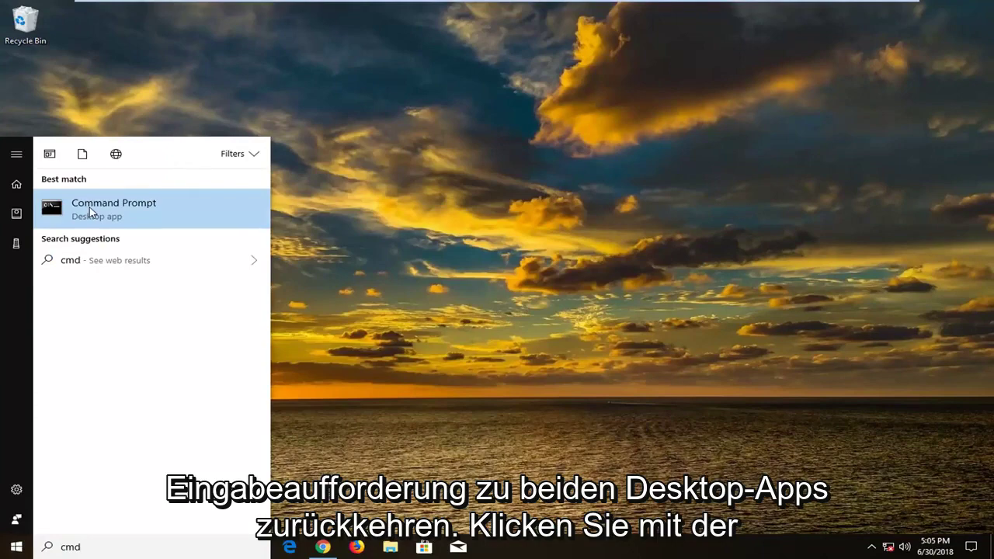
right_click(90, 212)
left_click(148, 222)
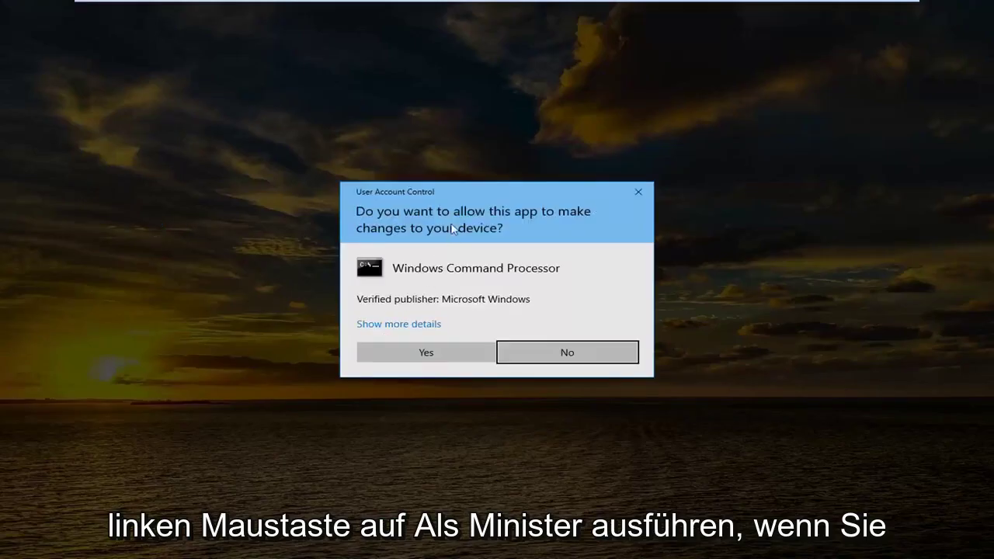
left_click(425, 354)
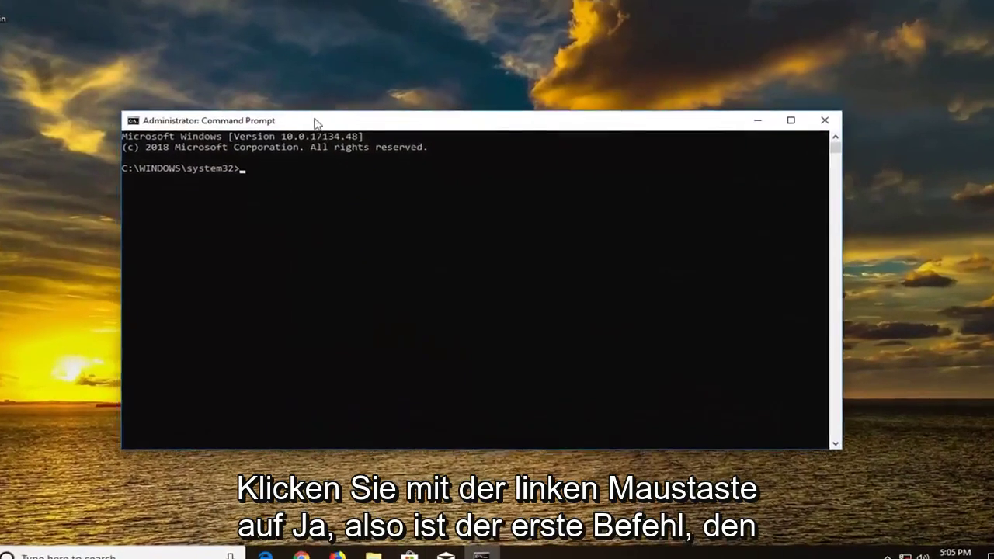
Run 'ipconfig /flushdns' and 'netsh winsock reset' in Command Prompt, then close it.
type("ip")
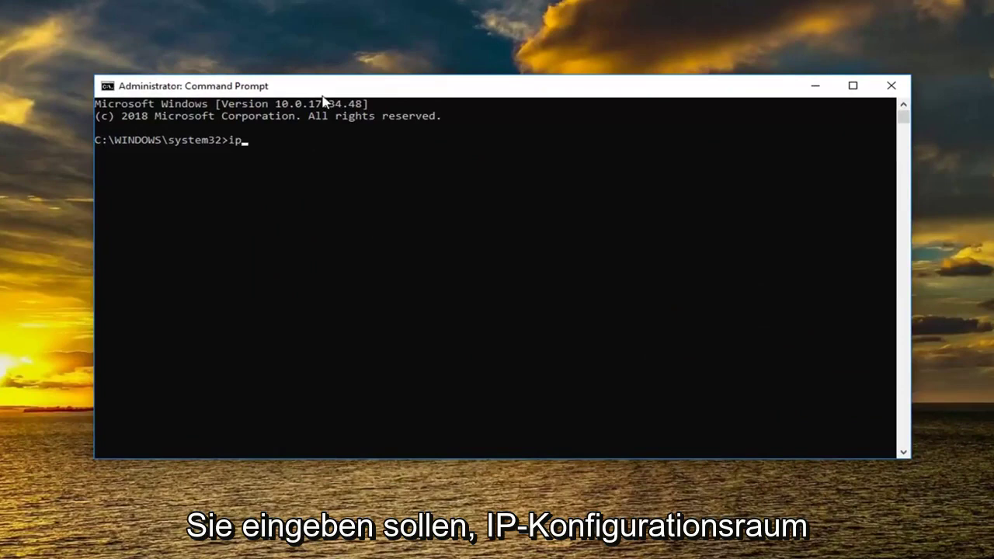
type("config")
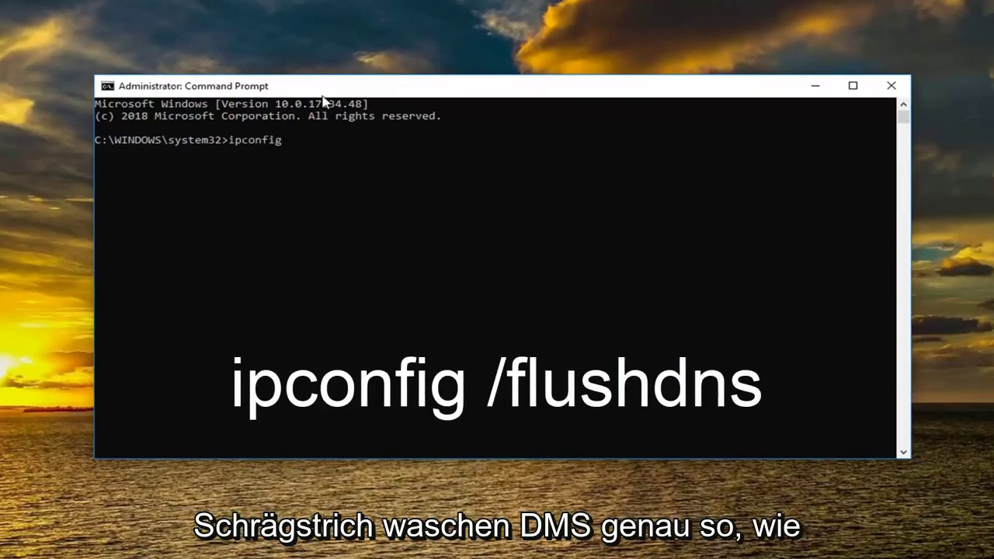
type(" /flushdns")
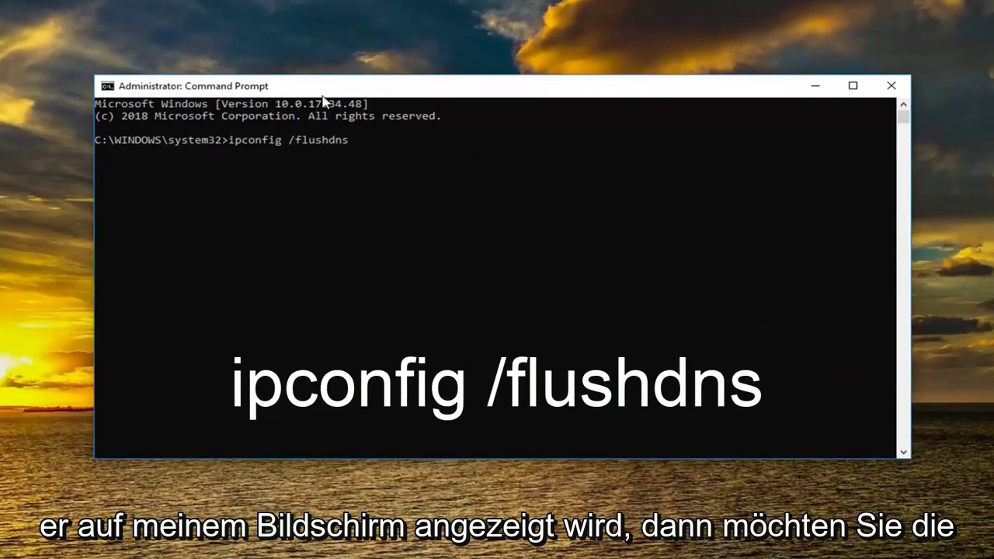
key("Return")
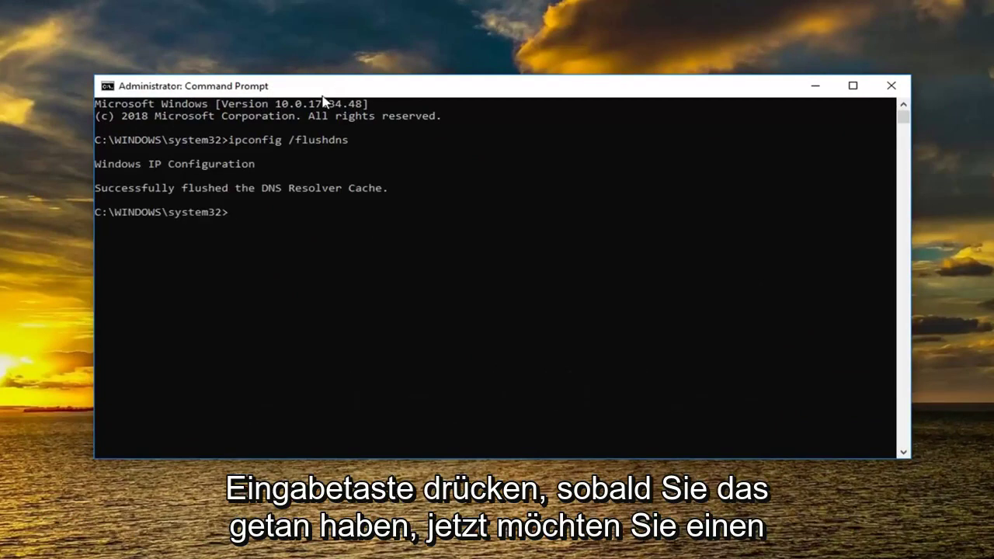
type("net")
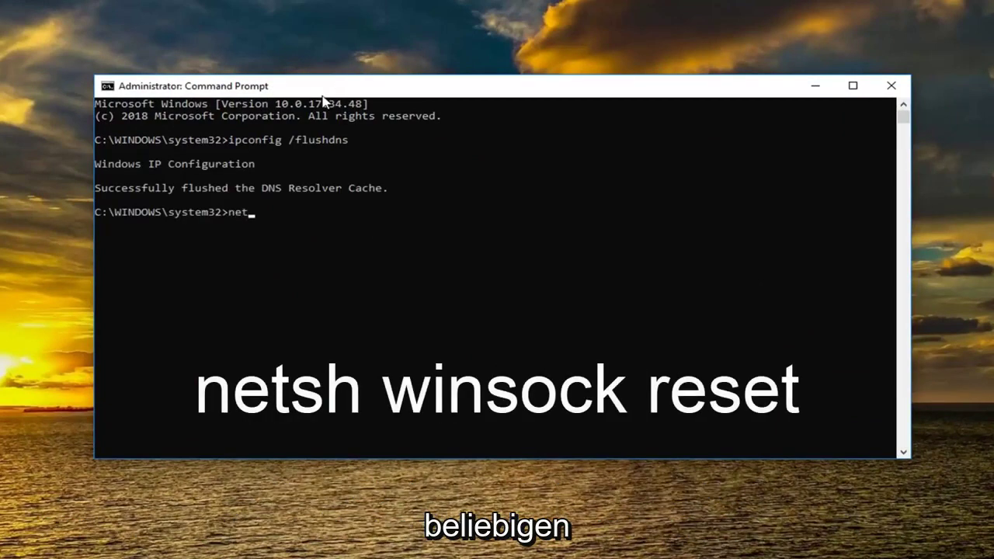
type("sh winsock reset")
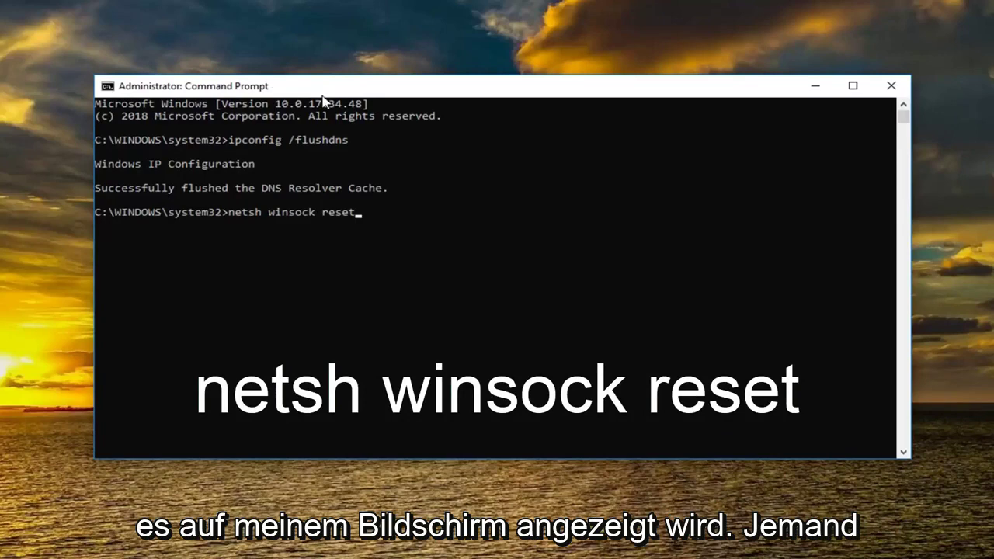
key("Return")
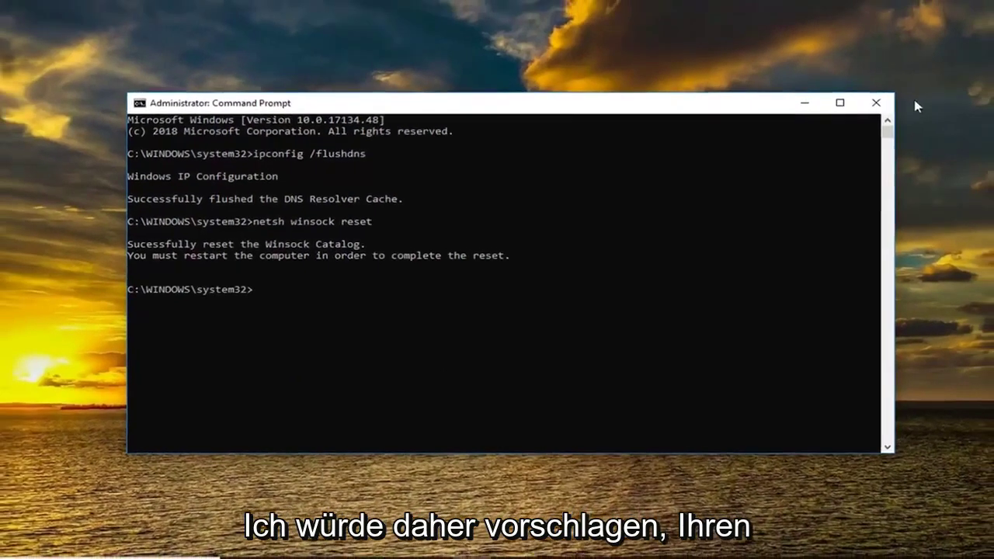
left_click(875, 102)
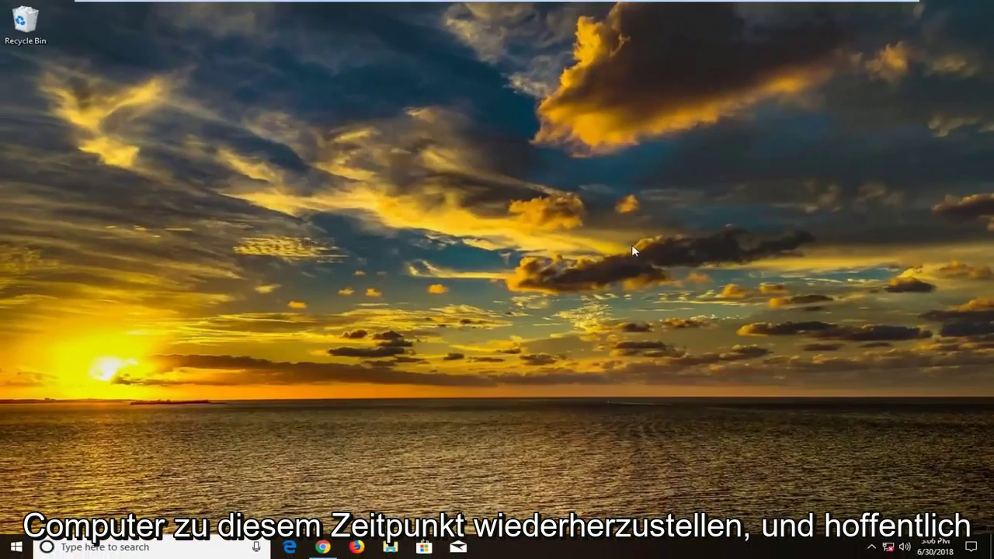